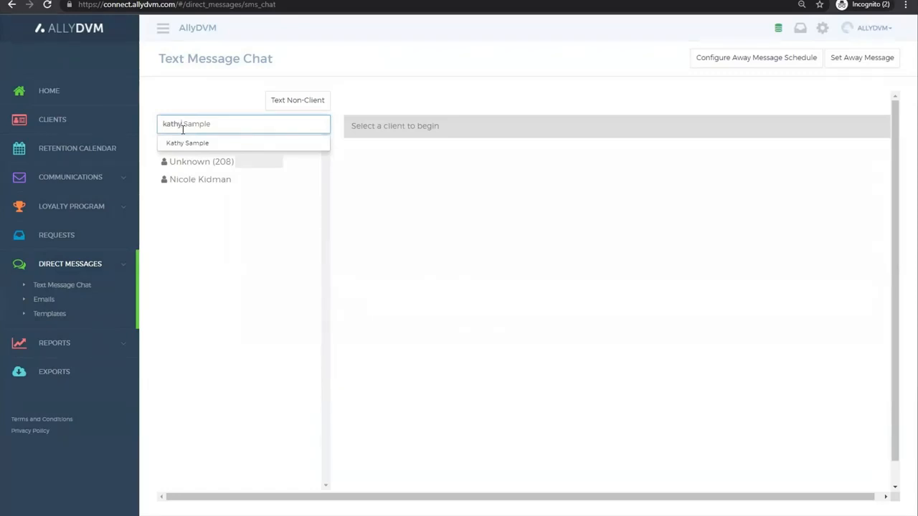
Step: Open the AllyDVM Support text conversation, keep the Mobile number as recipient, and select Linus as the patient
{"action": "left_click", "coordinate": [199, 96]}
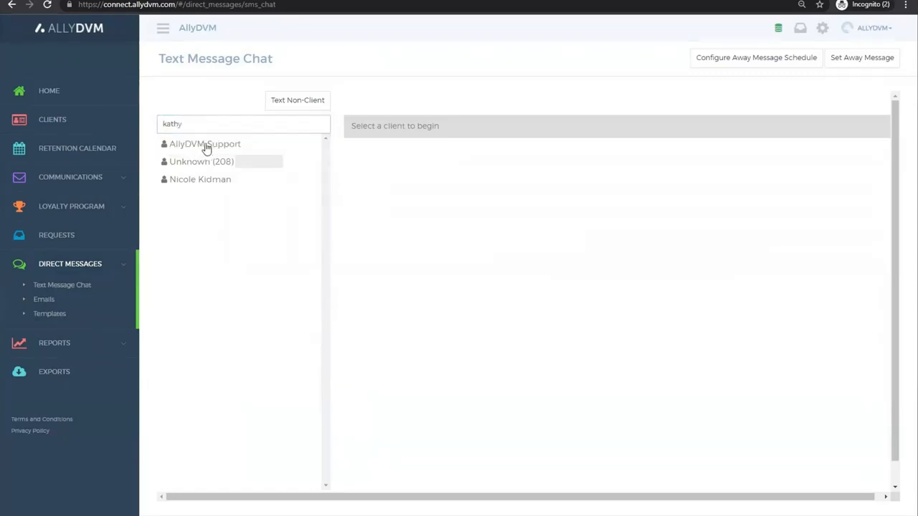
{"action": "left_click", "coordinate": [231, 146]}
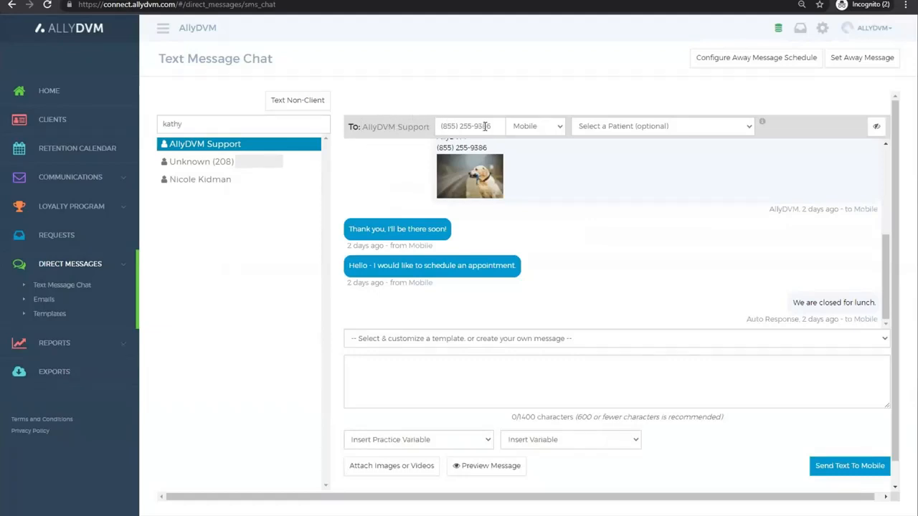
{"action": "left_click", "coordinate": [562, 125]}
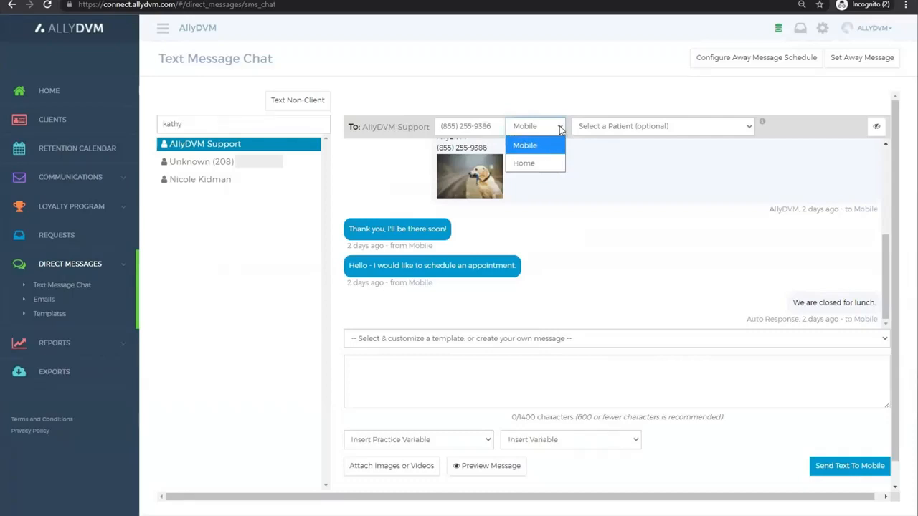
{"action": "left_click", "coordinate": [595, 134]}
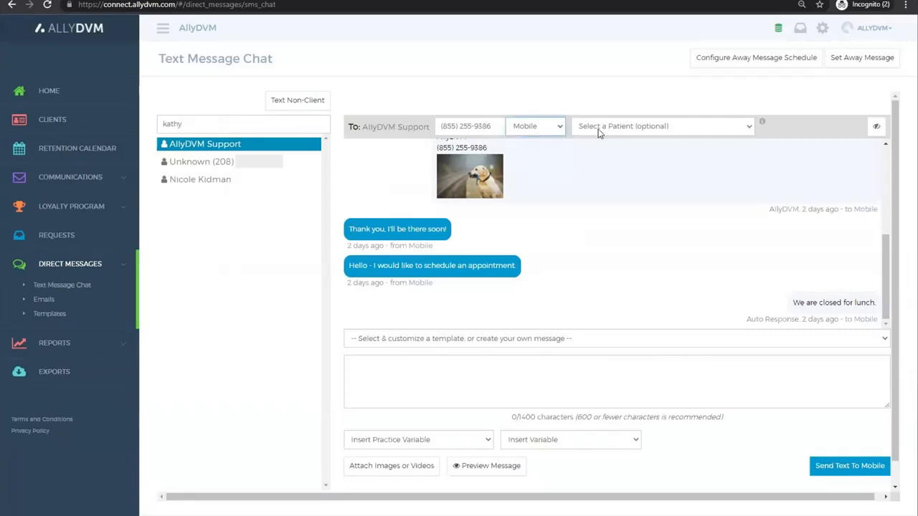
{"action": "left_click", "coordinate": [599, 134]}
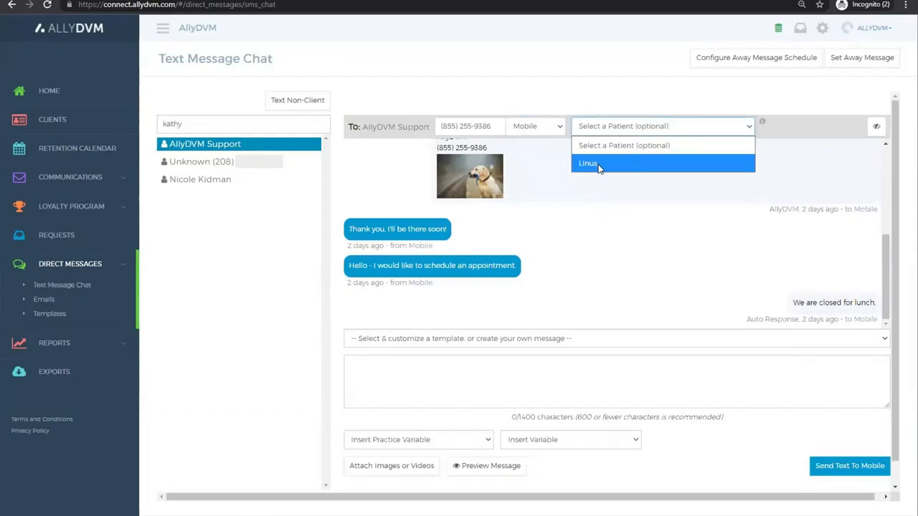
{"action": "left_click", "coordinate": [599, 164]}
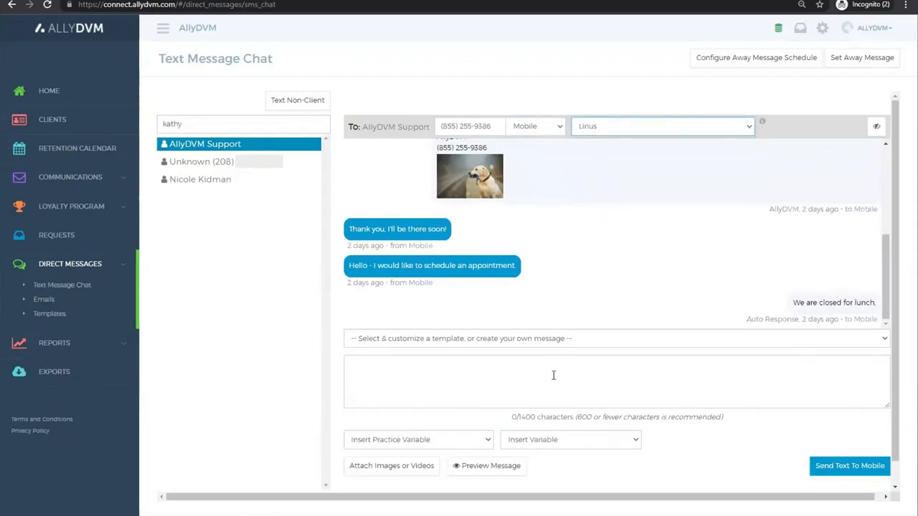
Step: Examine the message composing options: the template list, practice variables, other variables, image or video attachment, and message preview
{"action": "left_click", "coordinate": [447, 373]}
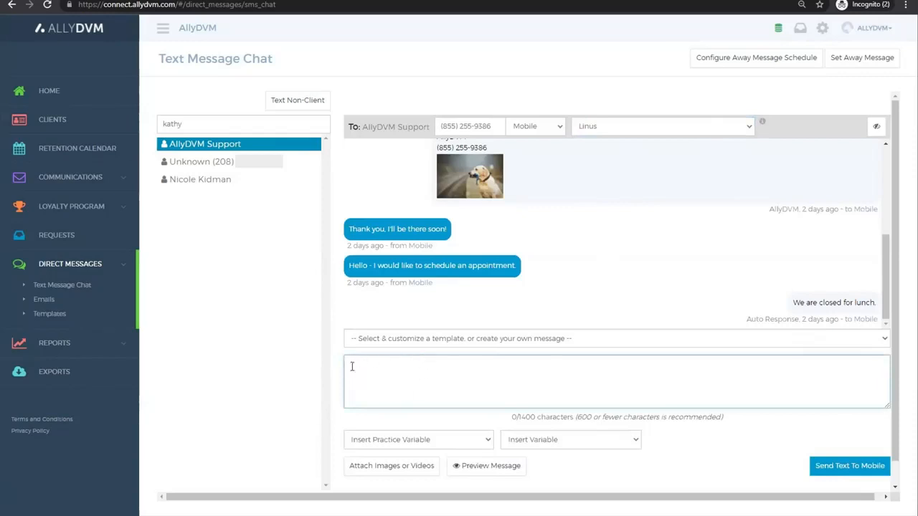
{"action": "left_click", "coordinate": [378, 340]}
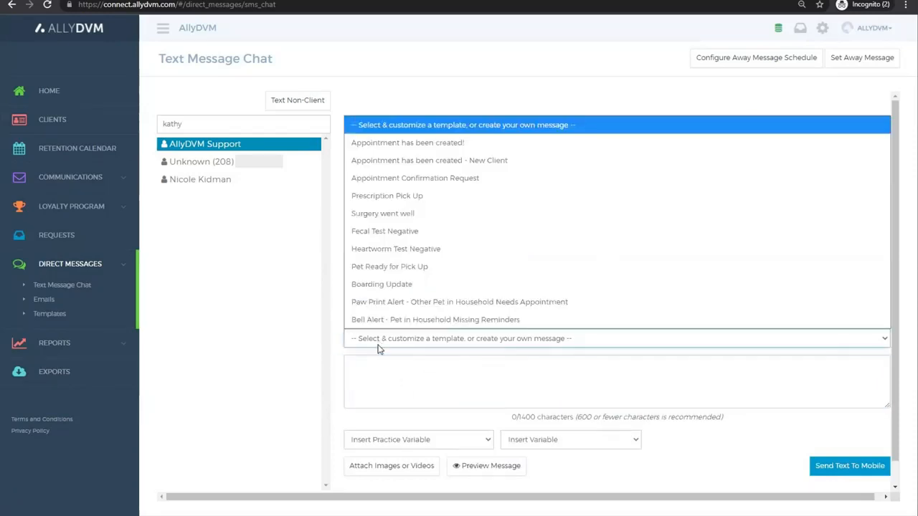
{"action": "left_click", "coordinate": [396, 211]}
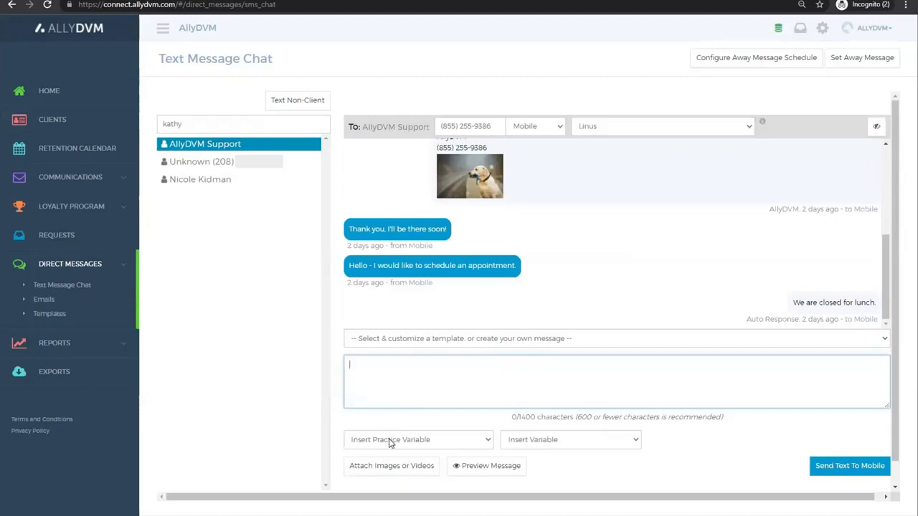
{"action": "left_click", "coordinate": [391, 441]}
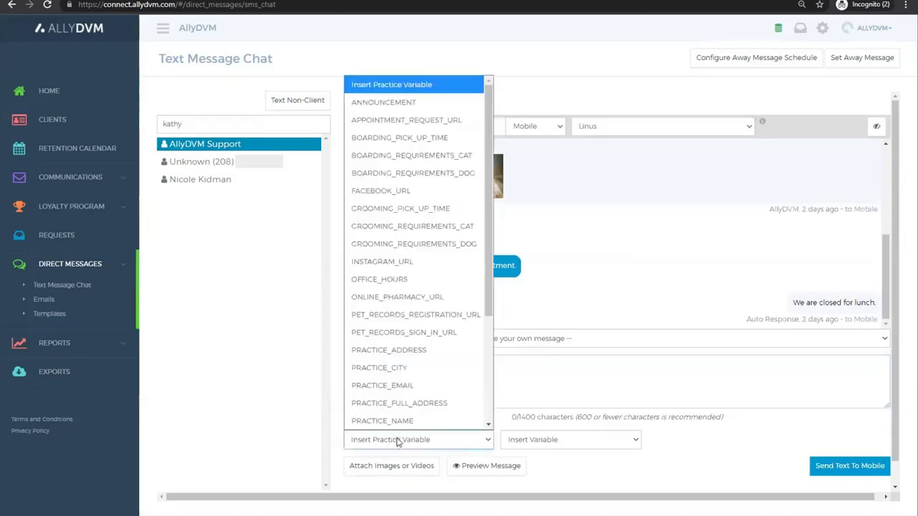
{"action": "left_click", "coordinate": [541, 442]}
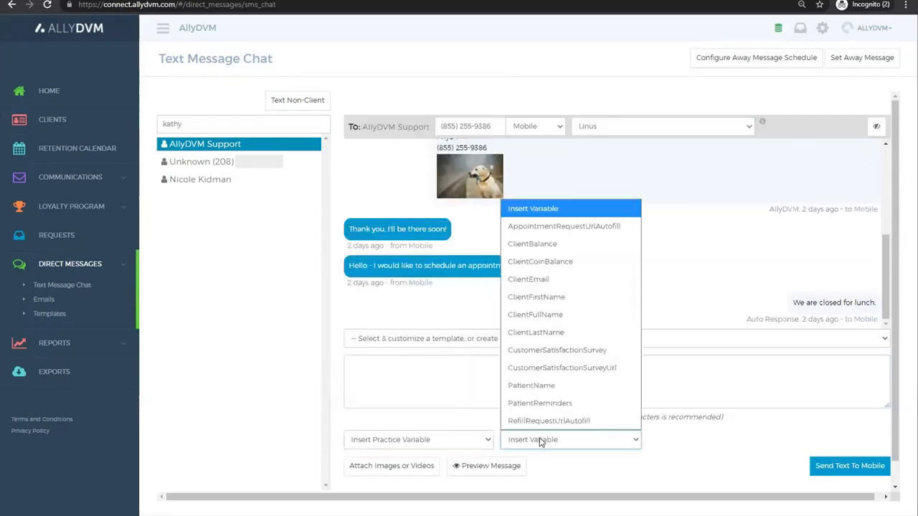
{"action": "left_click", "coordinate": [511, 481]}
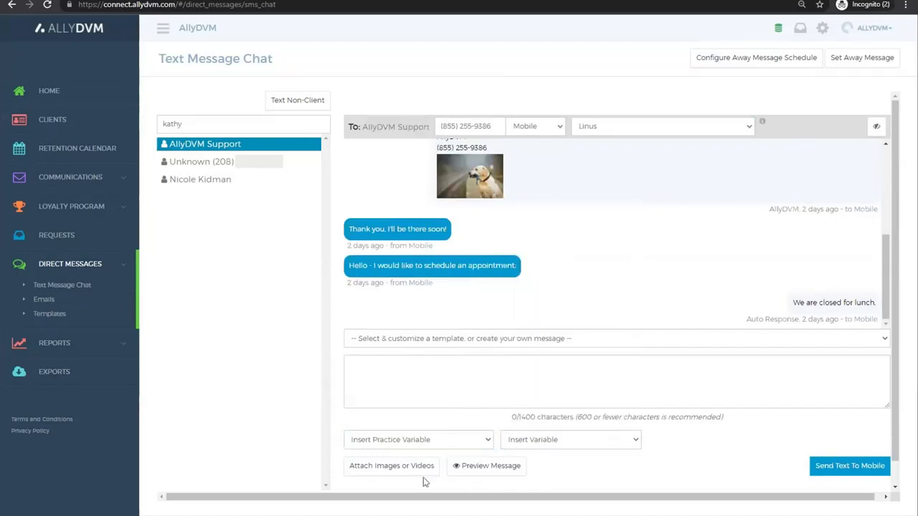
{"action": "left_click", "coordinate": [382, 467]}
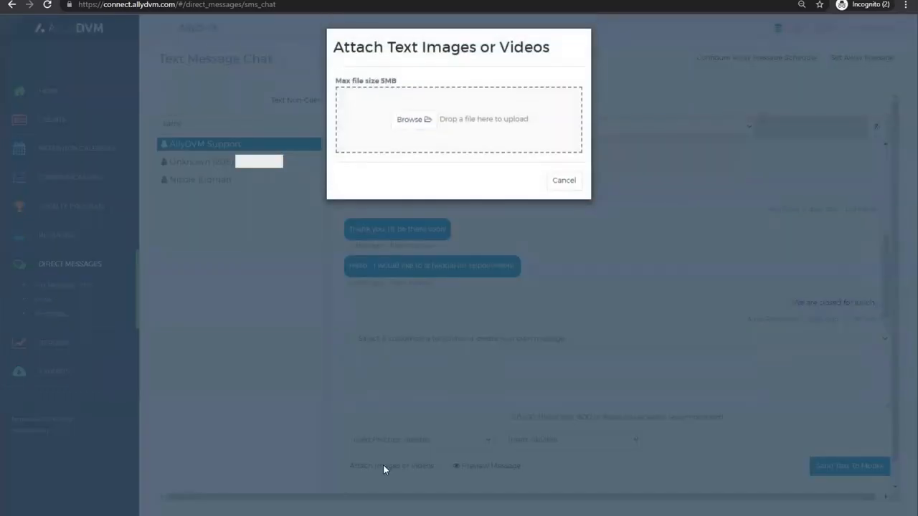
{"action": "left_click", "coordinate": [383, 464]}
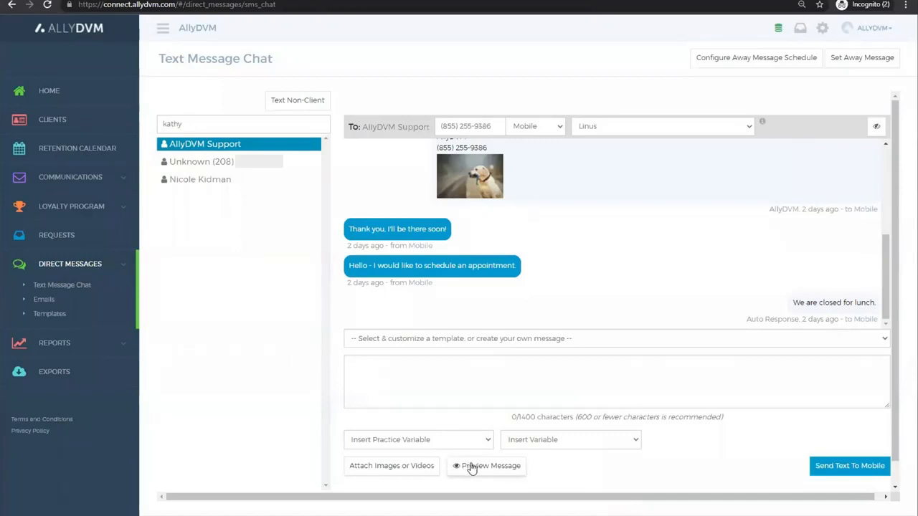
{"action": "left_click", "coordinate": [471, 468]}
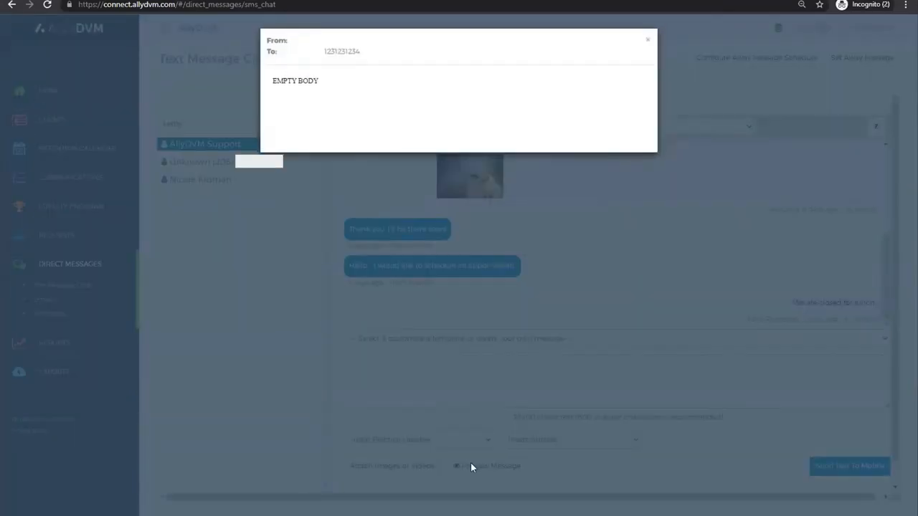
{"action": "left_click", "coordinate": [470, 466]}
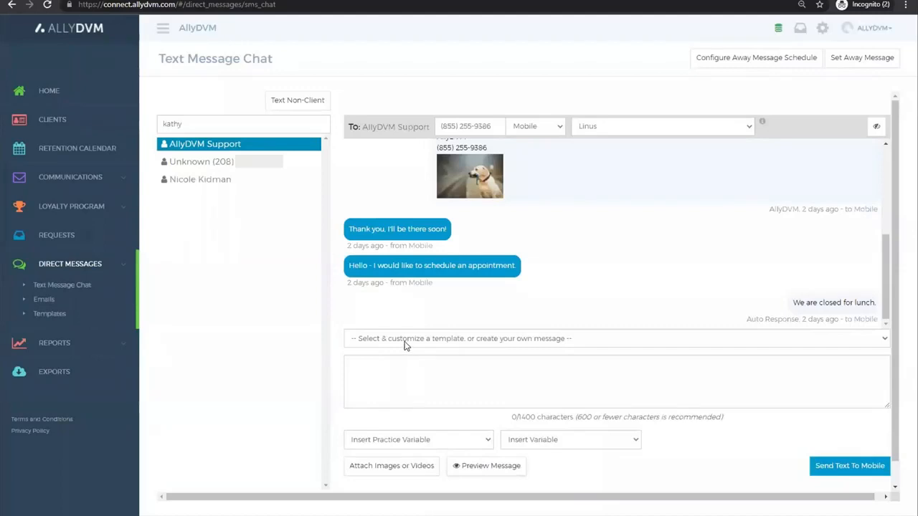
Step: Load the Boarding Update template into the message and highlight its patient name, practice name and practice phone number placeholders
{"action": "left_click", "coordinate": [404, 344]}
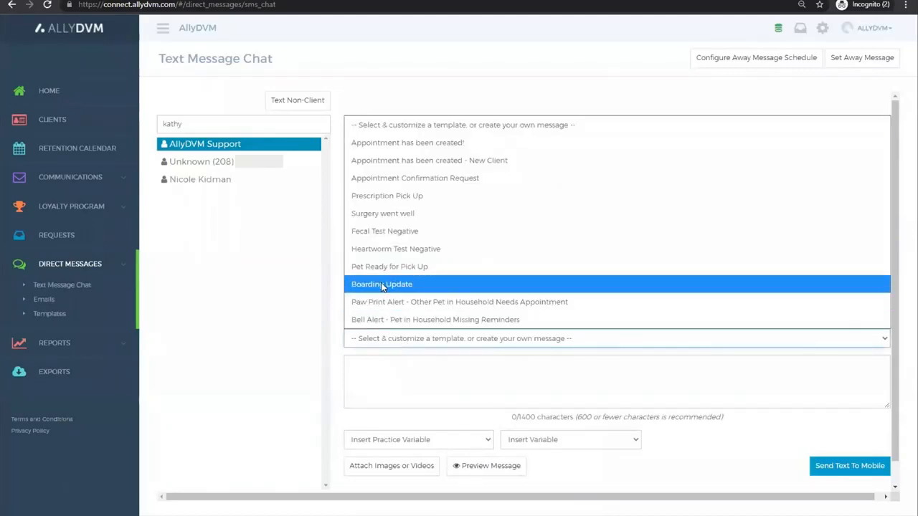
{"action": "left_click", "coordinate": [383, 285]}
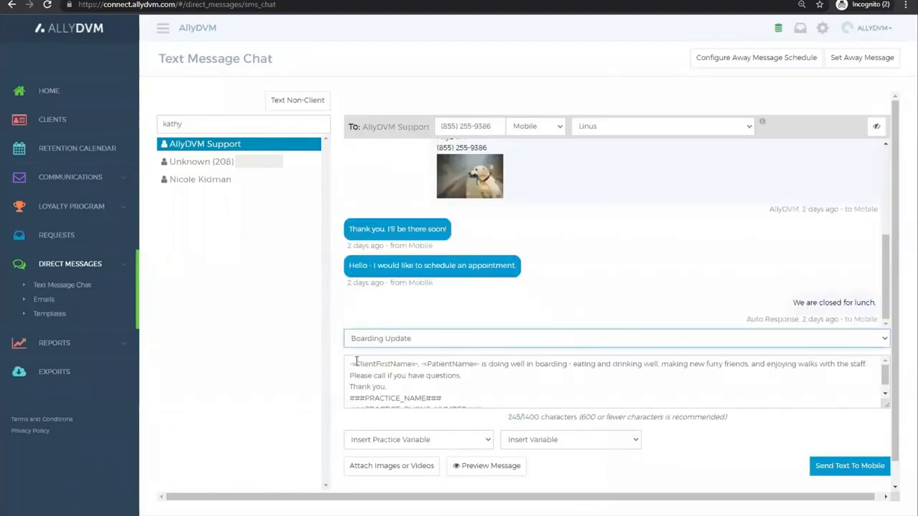
{"action": "left_click_drag", "start_coordinate": [350, 364], "coordinate": [485, 364]}
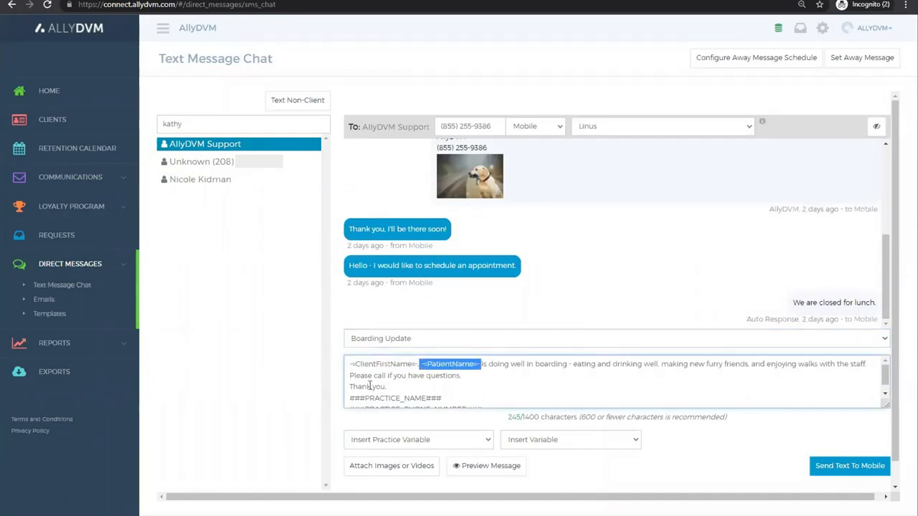
{"action": "left_click_drag", "start_coordinate": [350, 398], "coordinate": [487, 400]}
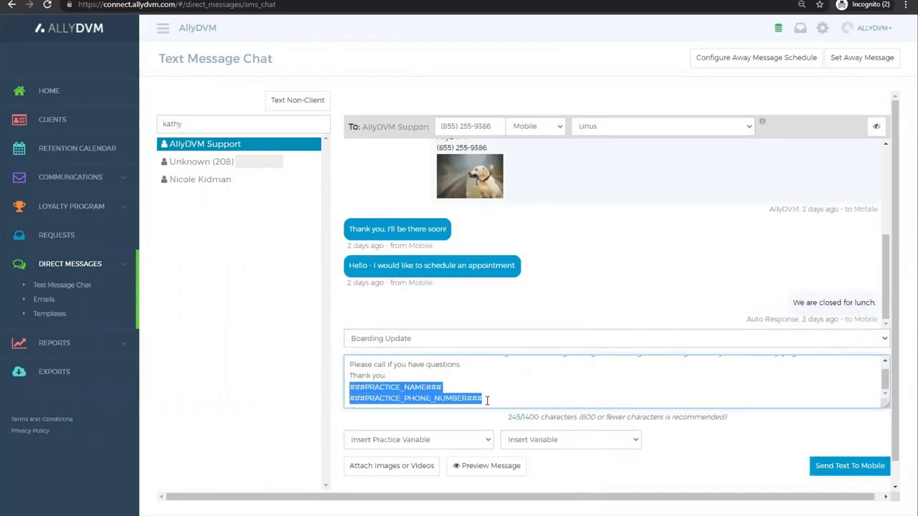
{"action": "left_click", "coordinate": [514, 369]}
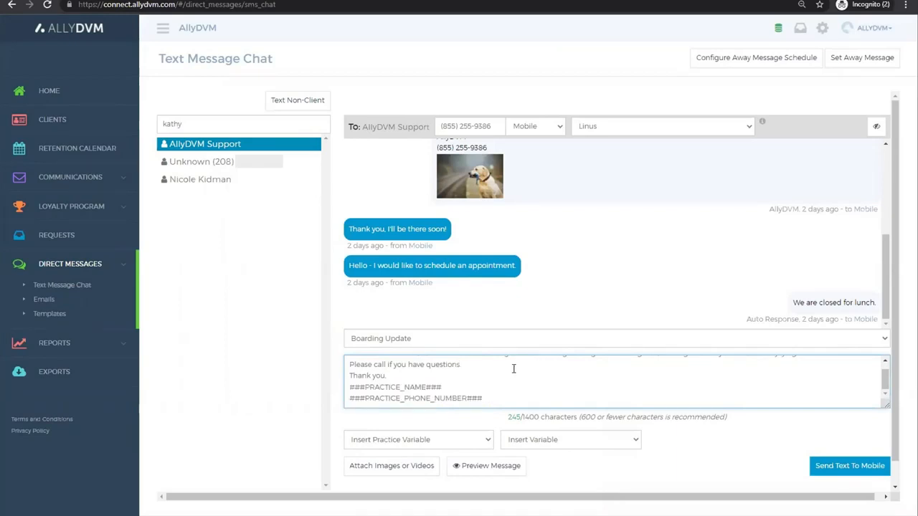
Step: Attach the black cat picture to the boarding update and preview the message text
{"action": "left_click", "coordinate": [380, 466]}
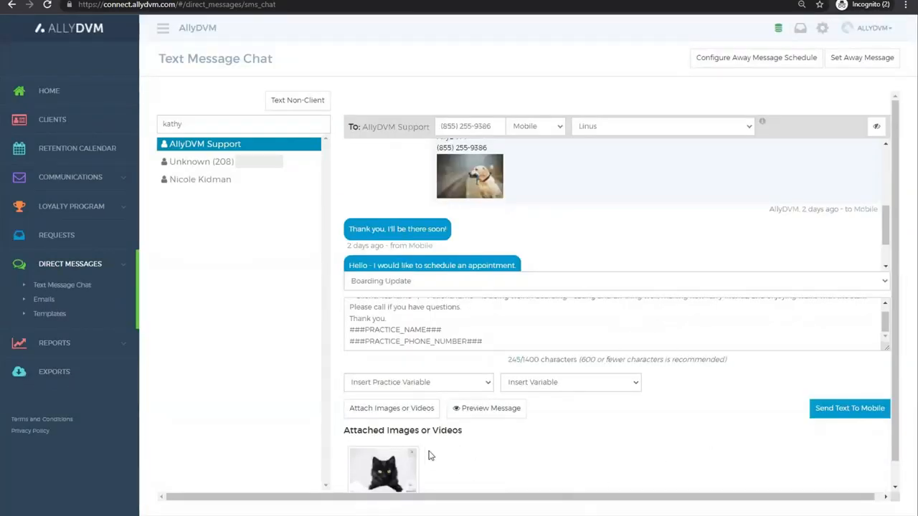
{"action": "left_click", "coordinate": [469, 416]}
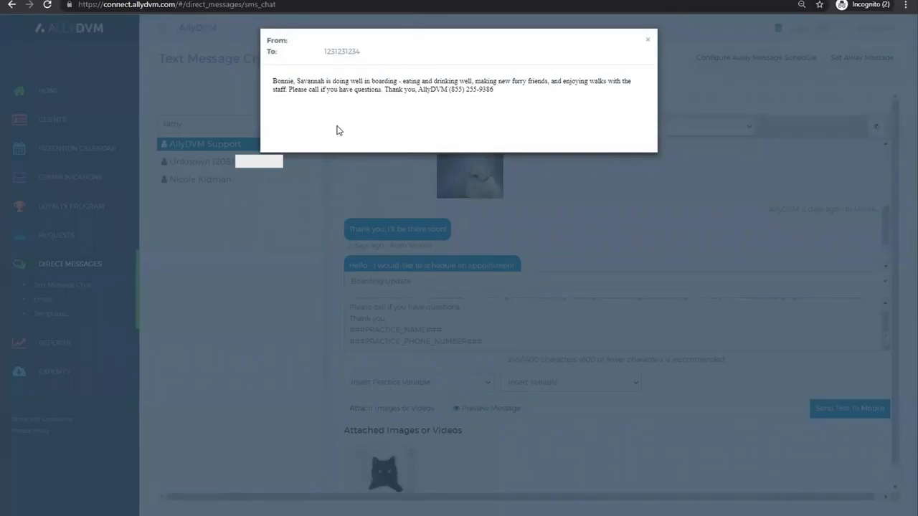
{"action": "left_click", "coordinate": [664, 413]}
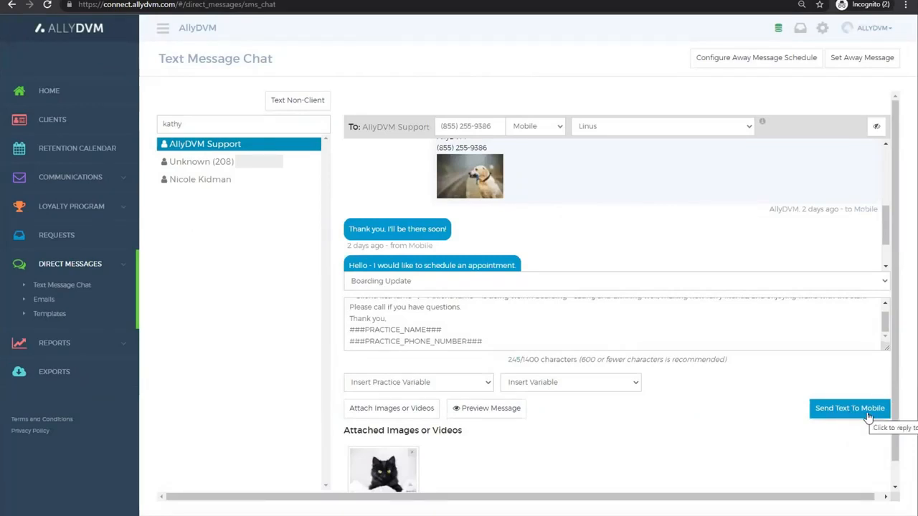
Step: Try the Home number as the recipient of the boarding update and return to the Mobile number
{"action": "left_click", "coordinate": [562, 128]}
{"action": "left_click", "coordinate": [524, 164]}
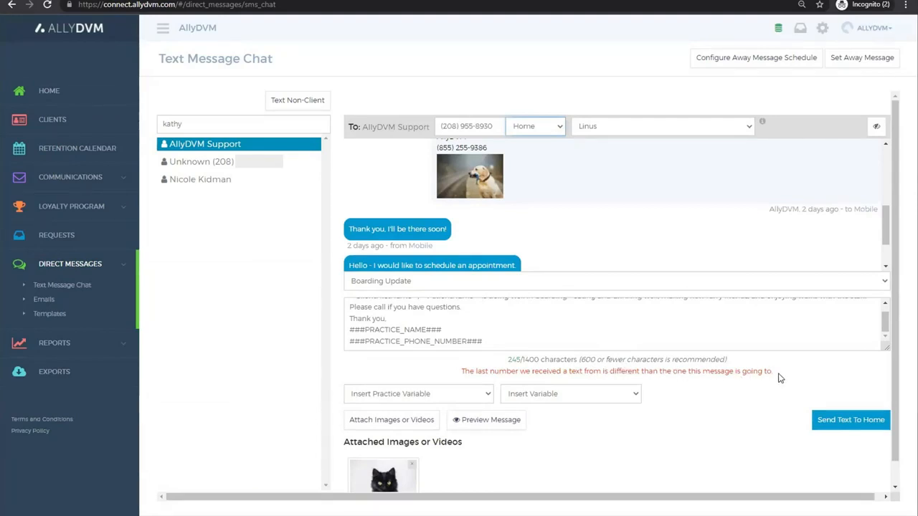
{"action": "left_click", "coordinate": [557, 128]}
{"action": "left_click", "coordinate": [543, 147]}
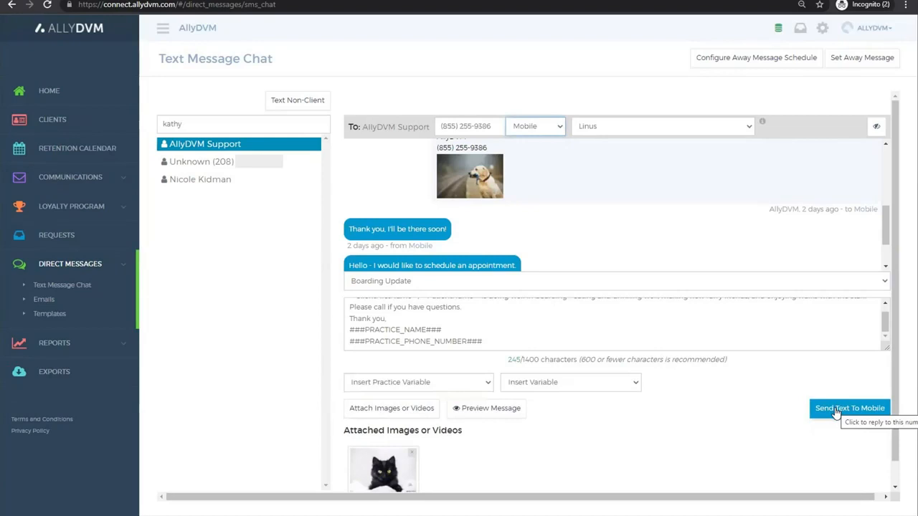
Step: Send the boarding update with its attached picture to the Mobile number
{"action": "left_click", "coordinate": [835, 410]}
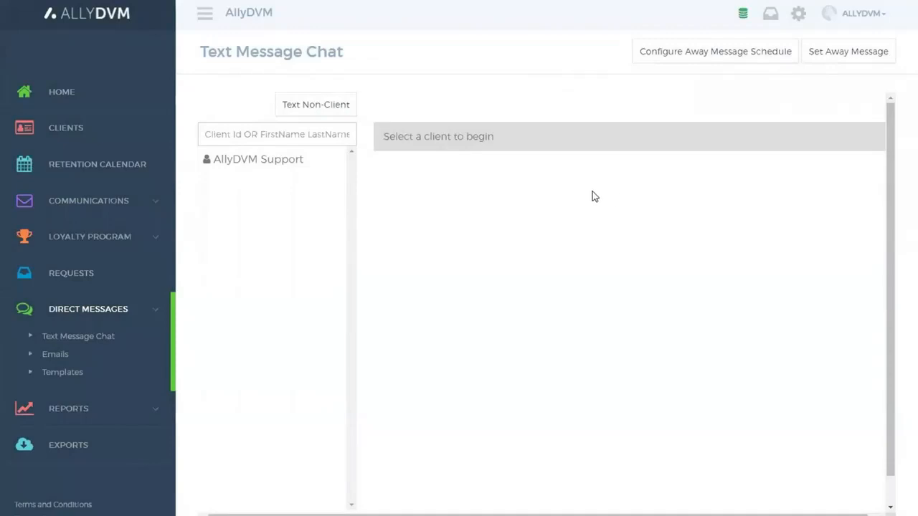
Step: Start a text chat with a non-client by entering their phone number
{"action": "left_click", "coordinate": [323, 112]}
{"action": "type", "text": "208"}
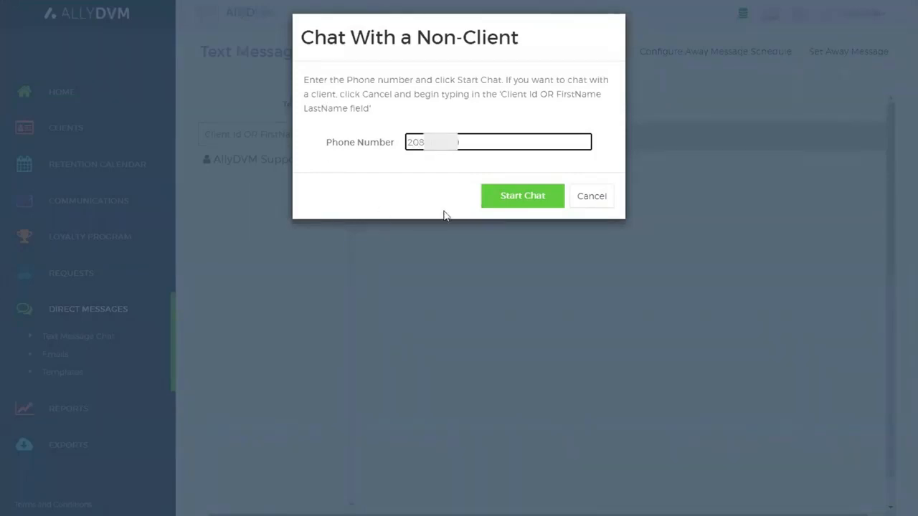
{"action": "left_click", "coordinate": [521, 199]}
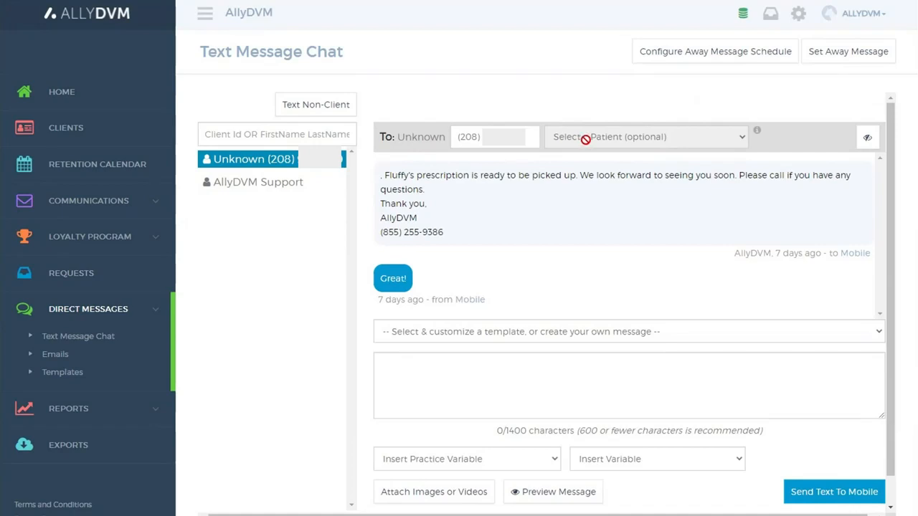
Step: Load the Boarding Update template into the non-client's message and highlight the patient name placeholder
{"action": "left_click", "coordinate": [566, 332]}
{"action": "left_click", "coordinate": [459, 271]}
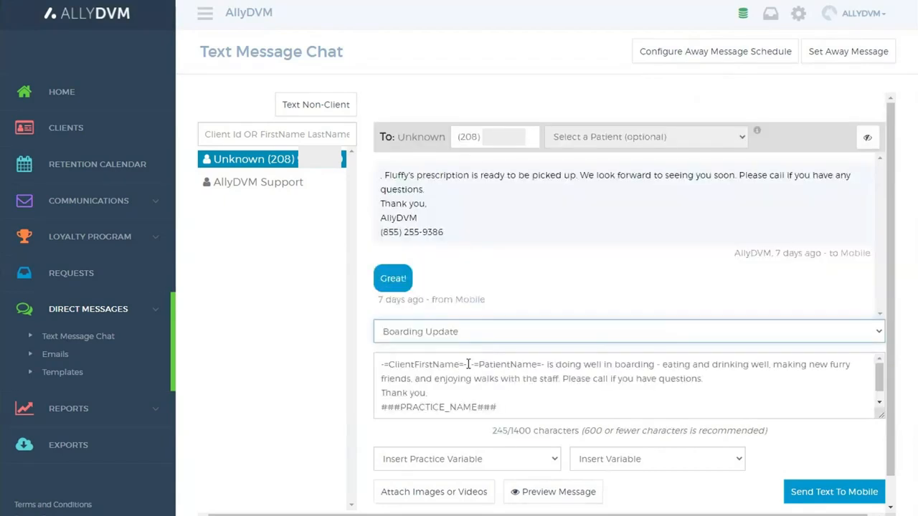
{"action": "left_click_drag", "start_coordinate": [468, 365], "coordinate": [547, 364]}
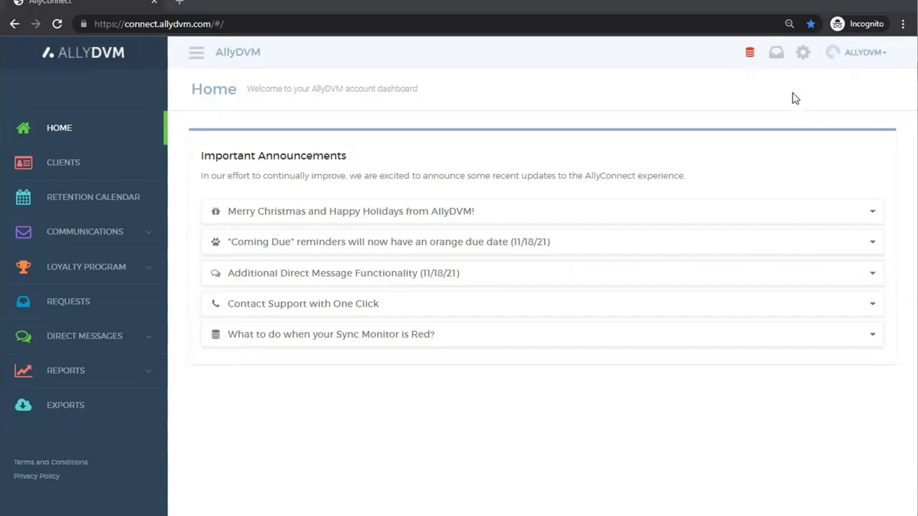
Step: Open the client's text message reply from the notifications
{"action": "left_click", "coordinate": [779, 58]}
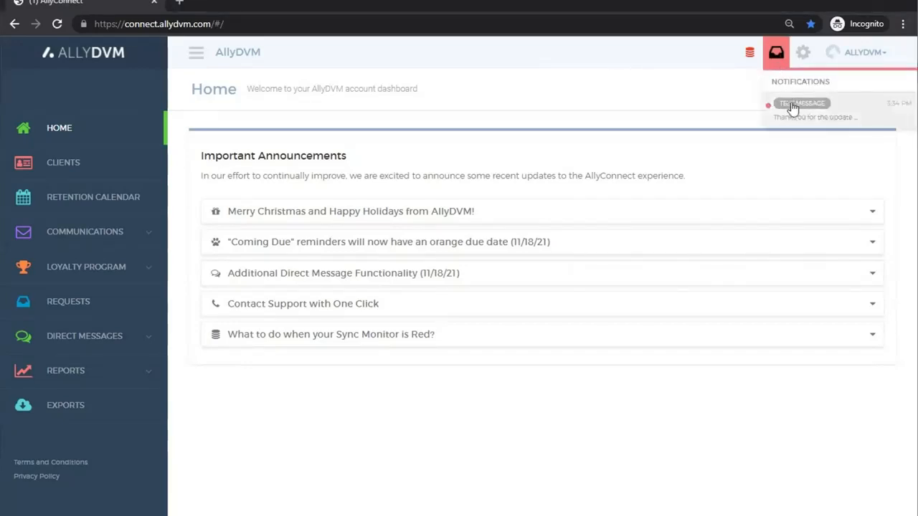
{"action": "left_click", "coordinate": [850, 117]}
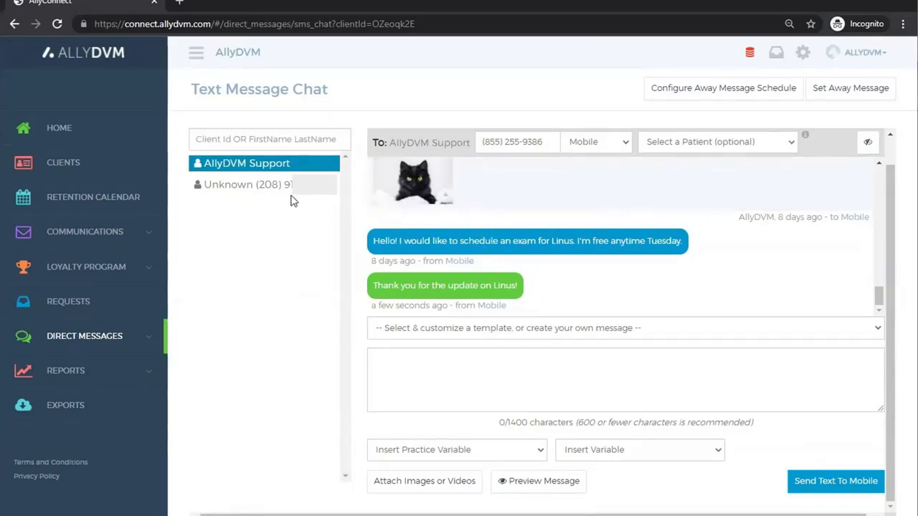
Step: Open the unknown non-client's conversation and mark it as unread
{"action": "left_click", "coordinate": [227, 188]}
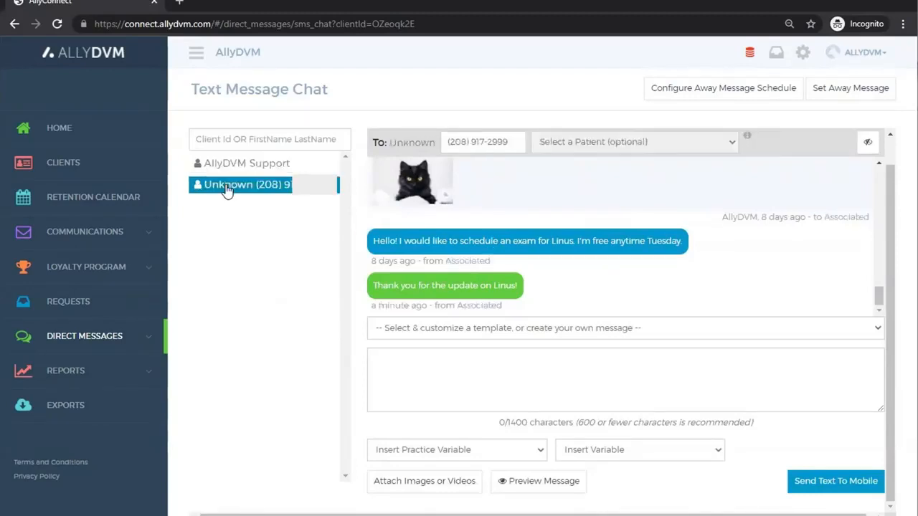
{"action": "left_click", "coordinate": [866, 144]}
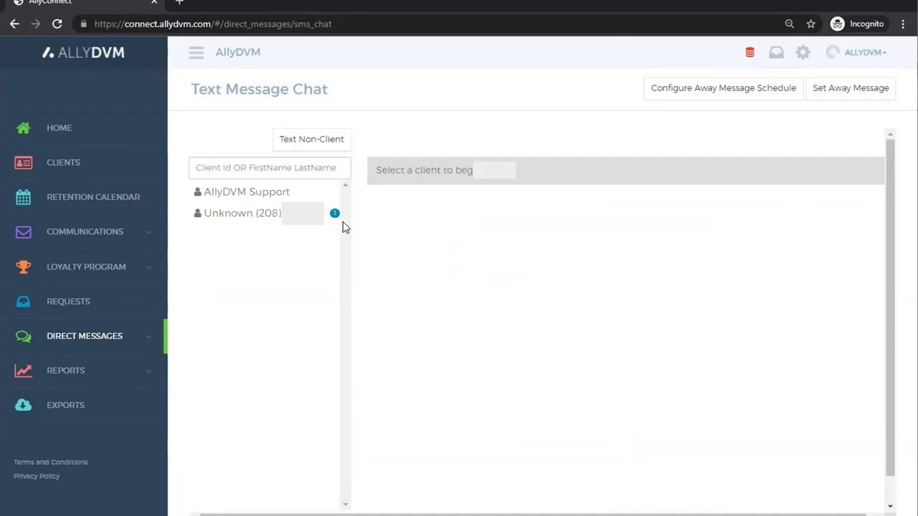
Step: Reopen the unknown non-client's unread conversation
{"action": "left_click", "coordinate": [301, 214]}
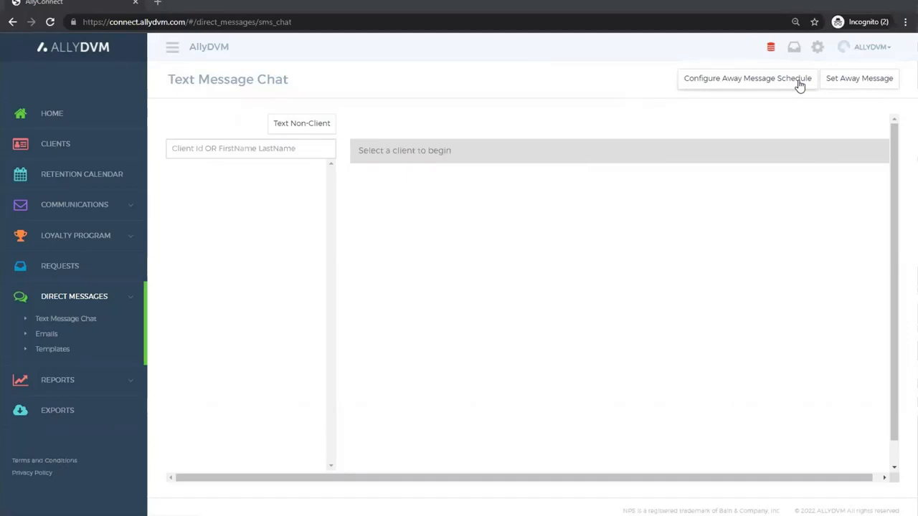
Step: Set the text chat status as away with the message "Thank you for texting us. We are currently in a staff meeting and will reply as soon as possible."
{"action": "left_click", "coordinate": [870, 83]}
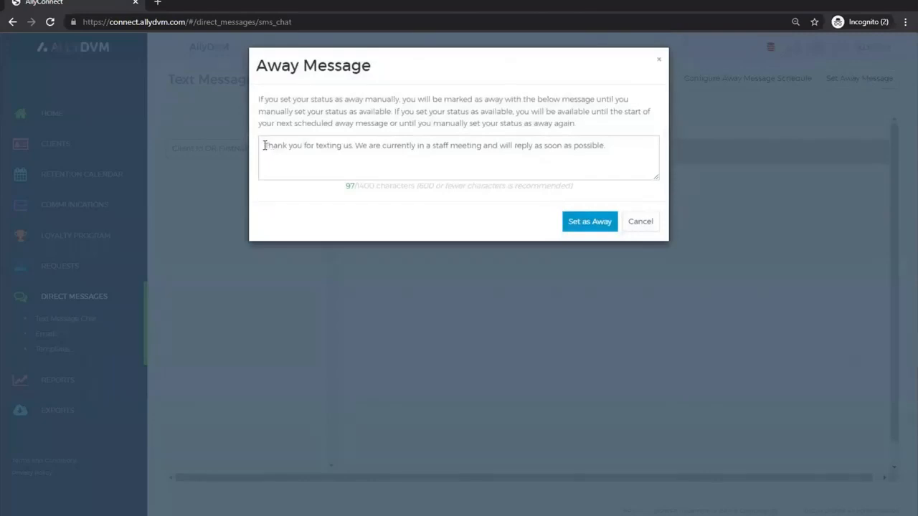
{"action": "left_click_drag", "start_coordinate": [263, 146], "coordinate": [615, 156]}
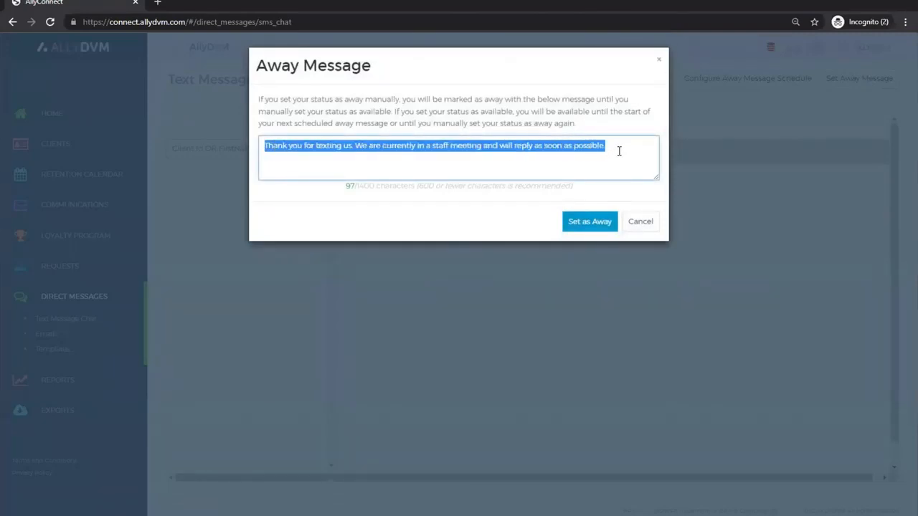
{"action": "left_click", "coordinate": [619, 151]}
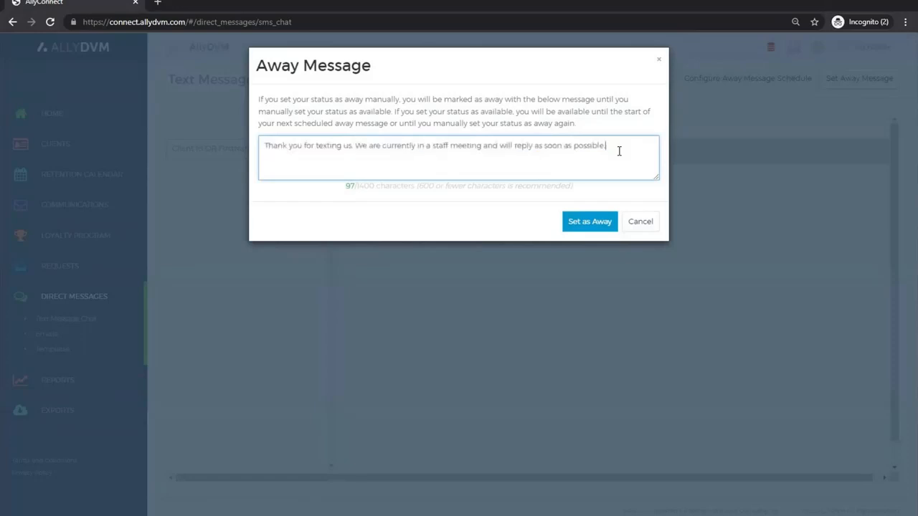
{"action": "left_click", "coordinate": [582, 229]}
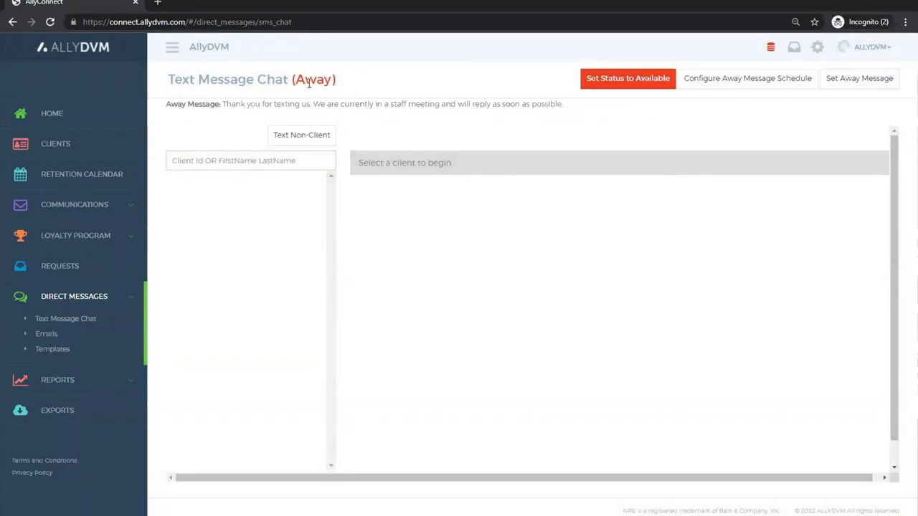
Step: Highlight the active away message and set the text chat status back to available
{"action": "left_click_drag", "start_coordinate": [167, 104], "coordinate": [563, 109]}
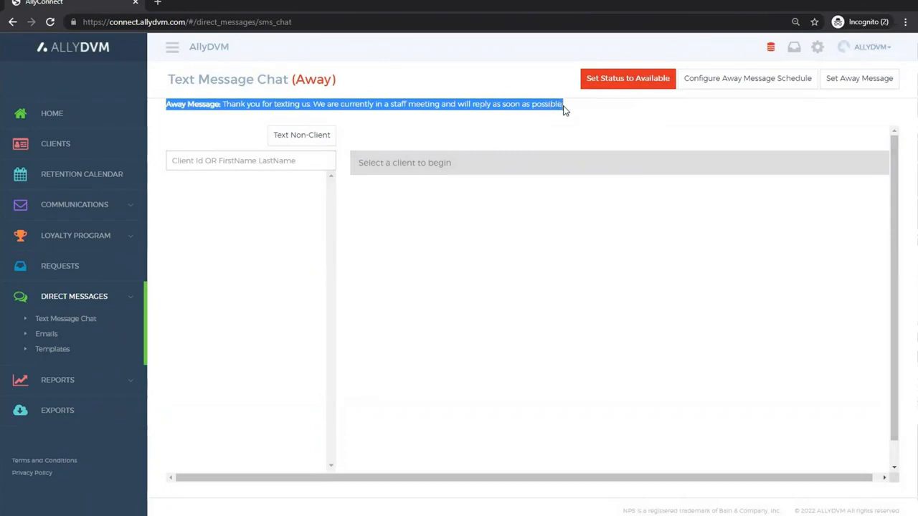
{"action": "left_click", "coordinate": [623, 81]}
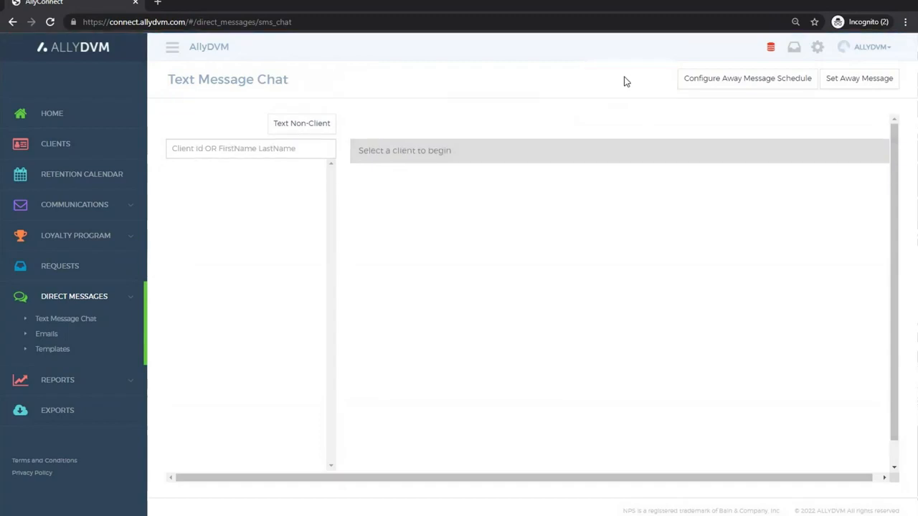
Step: Open the away message schedule and examine the Scheduled Break Messages, including the default message and each schedule's alternate message
{"action": "left_click", "coordinate": [754, 87]}
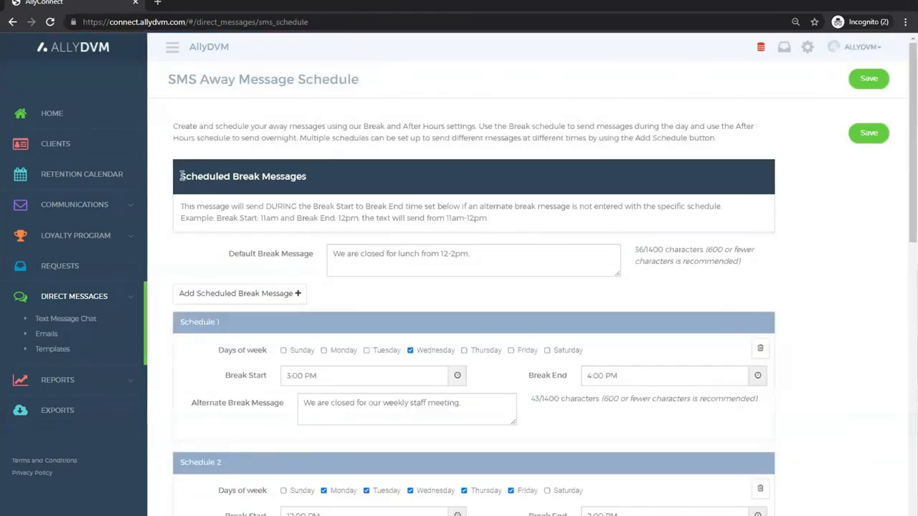
{"action": "scroll", "coordinate": [182, 176], "scroll_direction": "down", "scroll_amount": 1}
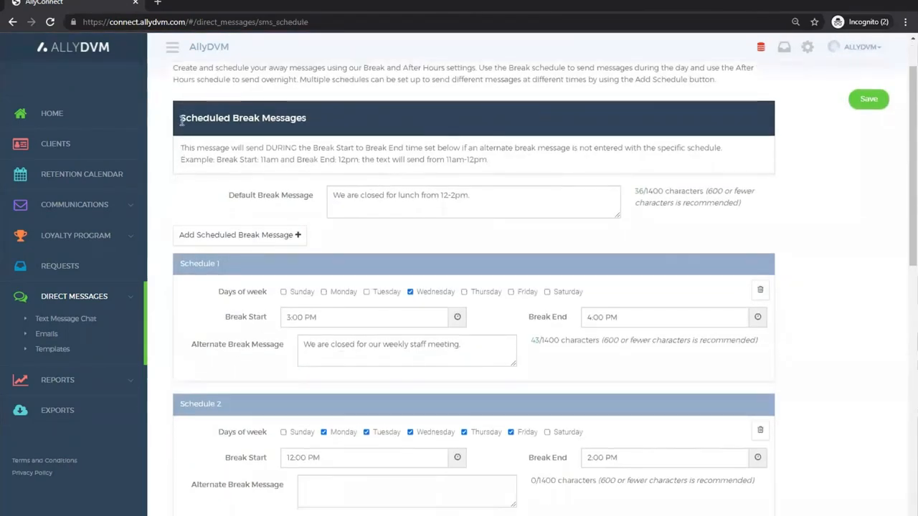
{"action": "left_click_drag", "start_coordinate": [182, 117], "coordinate": [333, 140]}
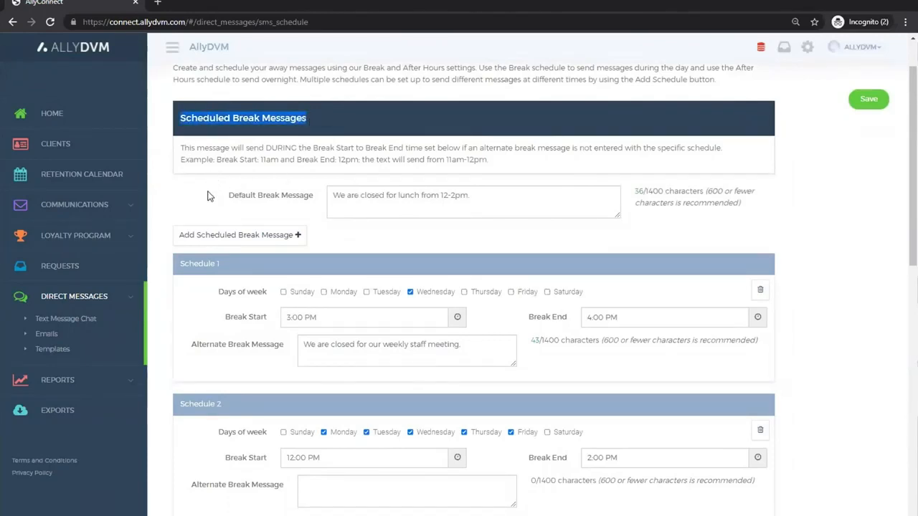
{"action": "left_click_drag", "start_coordinate": [228, 196], "coordinate": [316, 199]}
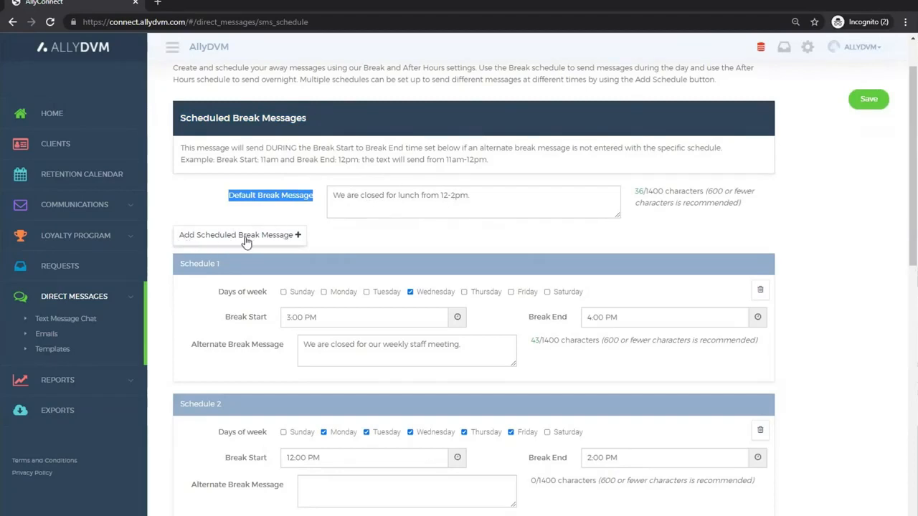
{"action": "scroll", "coordinate": [349, 237], "scroll_direction": "down", "scroll_amount": 1}
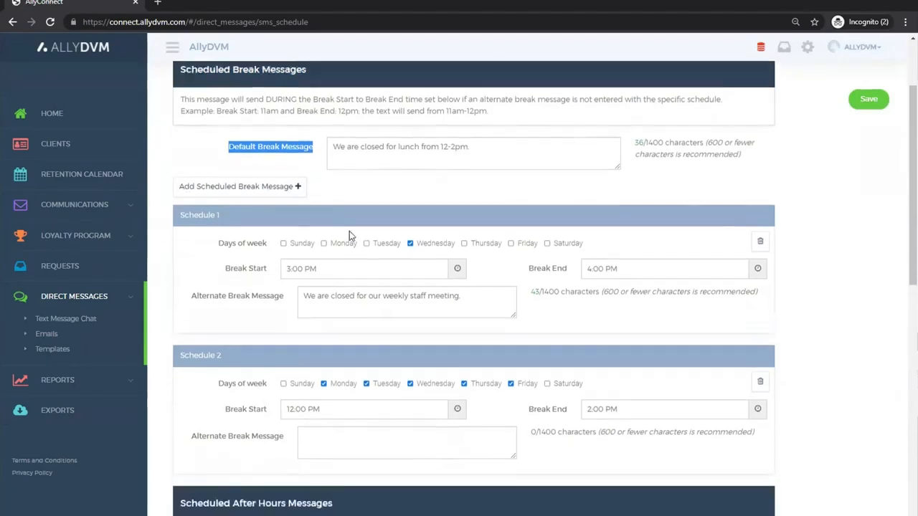
{"action": "scroll", "coordinate": [349, 231], "scroll_direction": "down", "scroll_amount": 1}
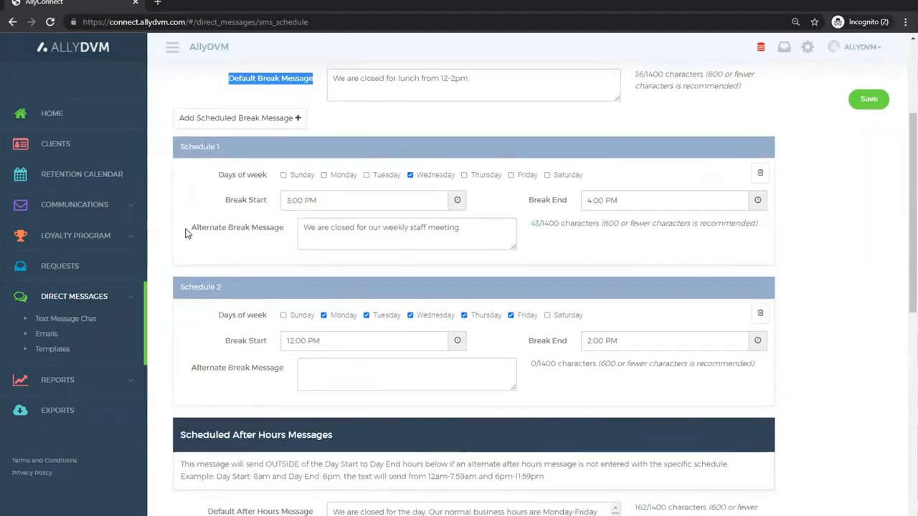
{"action": "left_click_drag", "start_coordinate": [185, 233], "coordinate": [284, 233]}
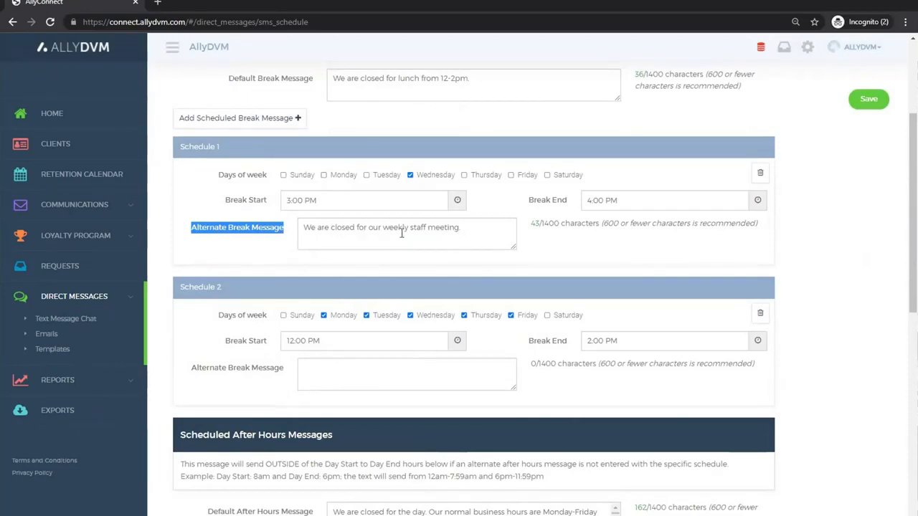
{"action": "scroll", "coordinate": [197, 257], "scroll_direction": "down", "scroll_amount": 1}
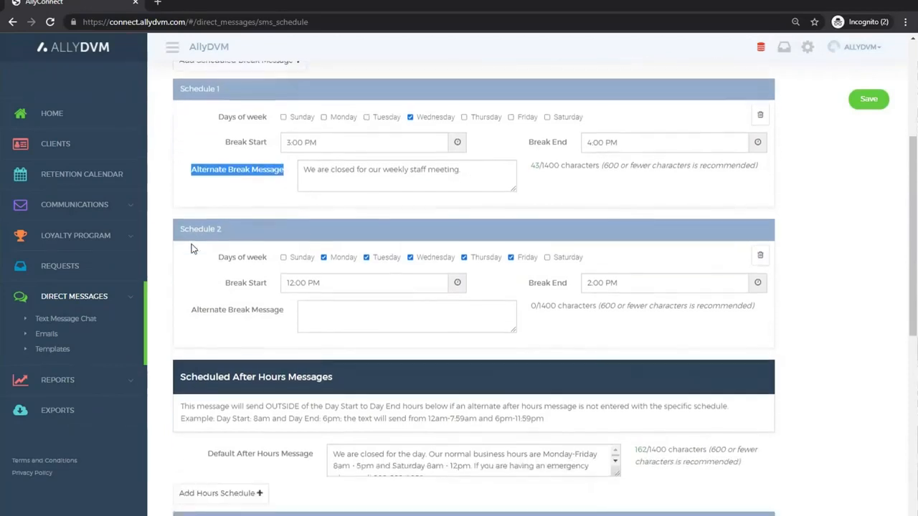
Step: Examine the Scheduled After Hours Messages, including the default message and the days, hours and alternate message of each schedule
{"action": "scroll", "coordinate": [200, 251], "scroll_direction": "down", "scroll_amount": 4}
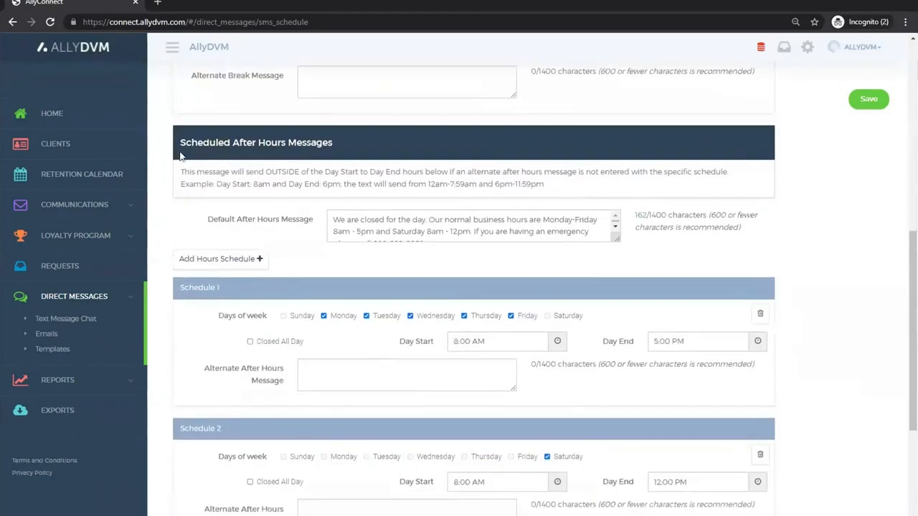
{"action": "left_click_drag", "start_coordinate": [183, 146], "coordinate": [336, 150]}
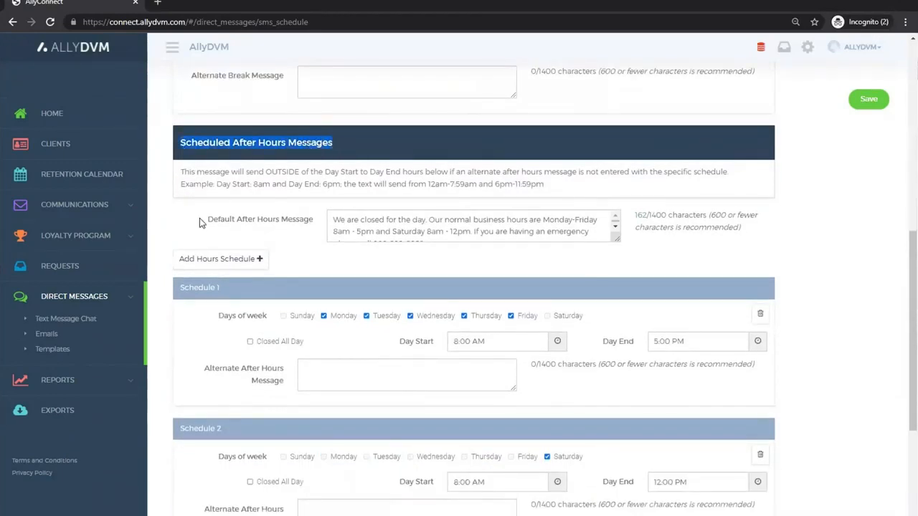
{"action": "left_click_drag", "start_coordinate": [206, 225], "coordinate": [362, 228]}
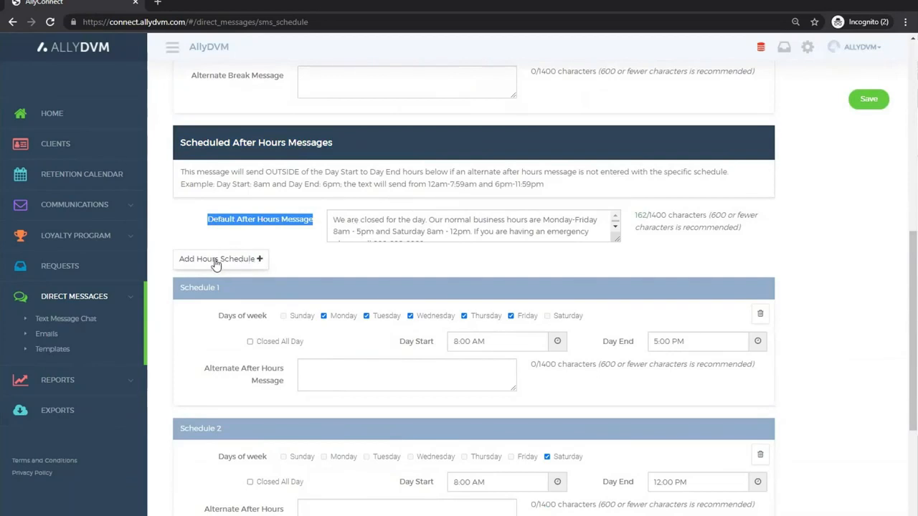
{"action": "scroll", "coordinate": [205, 291], "scroll_direction": "down", "scroll_amount": 2}
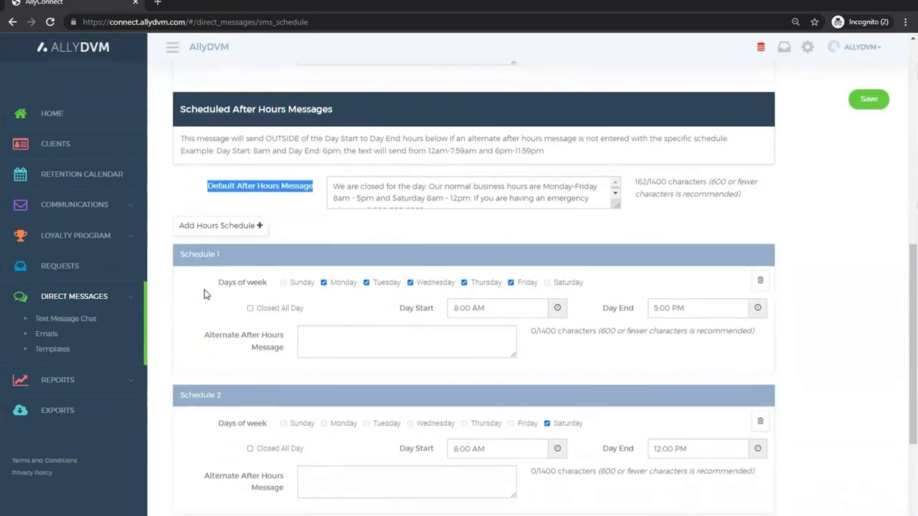
{"action": "scroll", "coordinate": [193, 205], "scroll_direction": "down", "scroll_amount": 1}
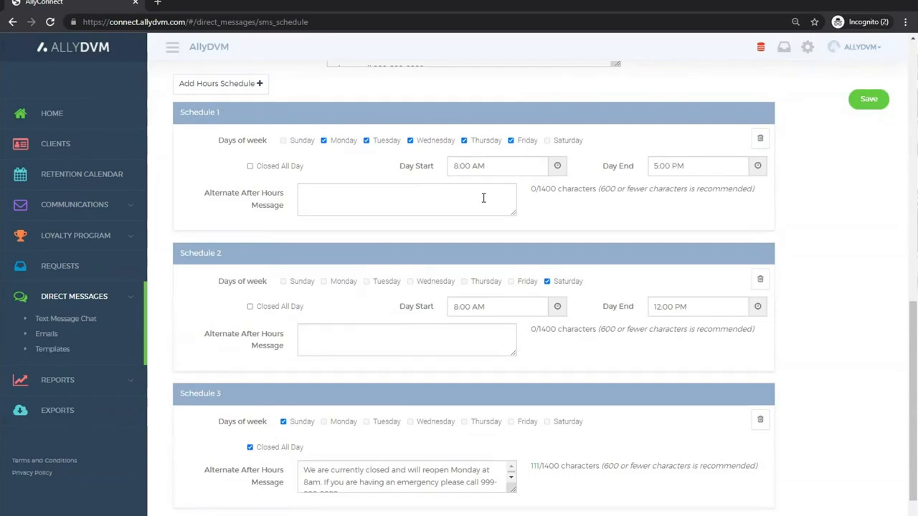
{"action": "scroll", "coordinate": [241, 337], "scroll_direction": "down", "scroll_amount": 1}
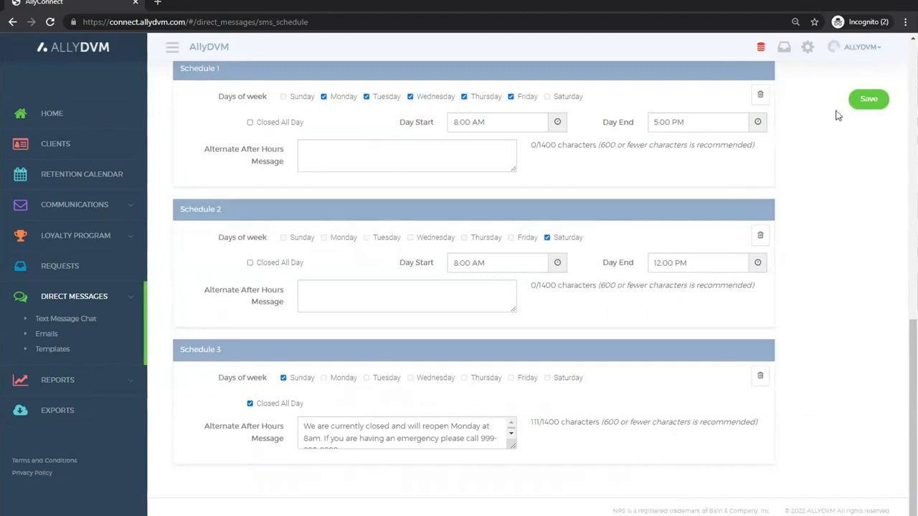
Step: Save the away message schedule and return to Text Message Chat
{"action": "left_click", "coordinate": [870, 103]}
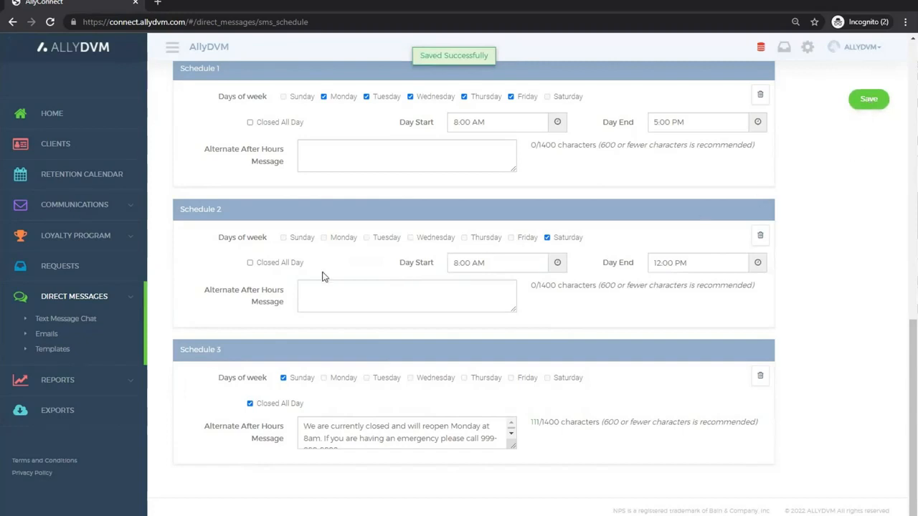
{"action": "left_click", "coordinate": [66, 318]}
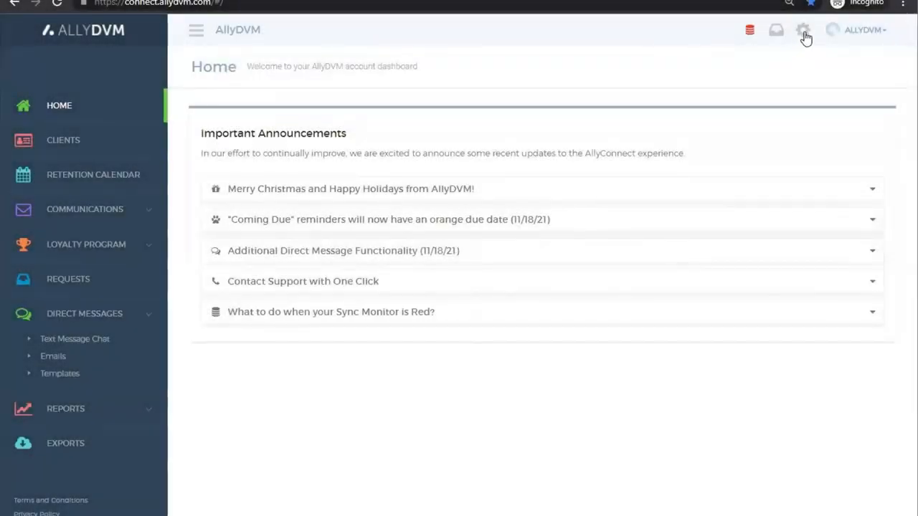
Step: Open the practice's Notification Settings at the Web Notifications section
{"action": "left_click", "coordinate": [804, 34]}
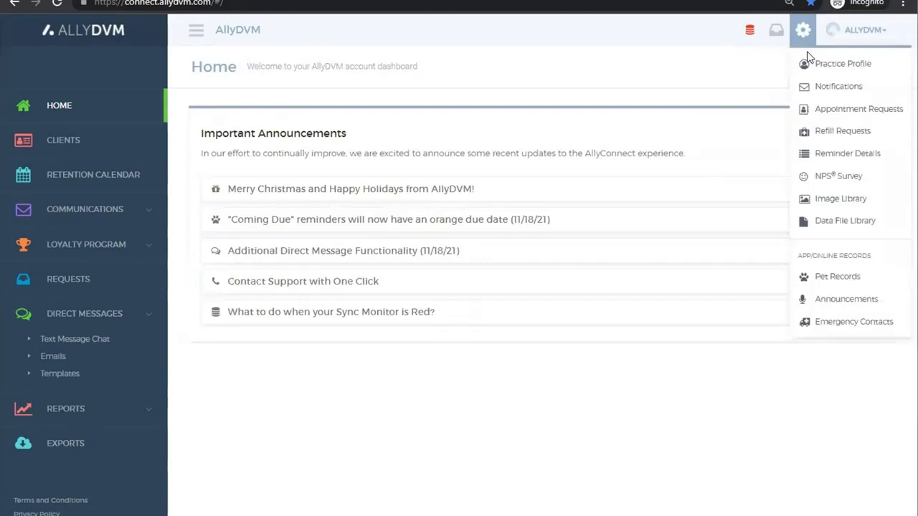
{"action": "left_click", "coordinate": [846, 91]}
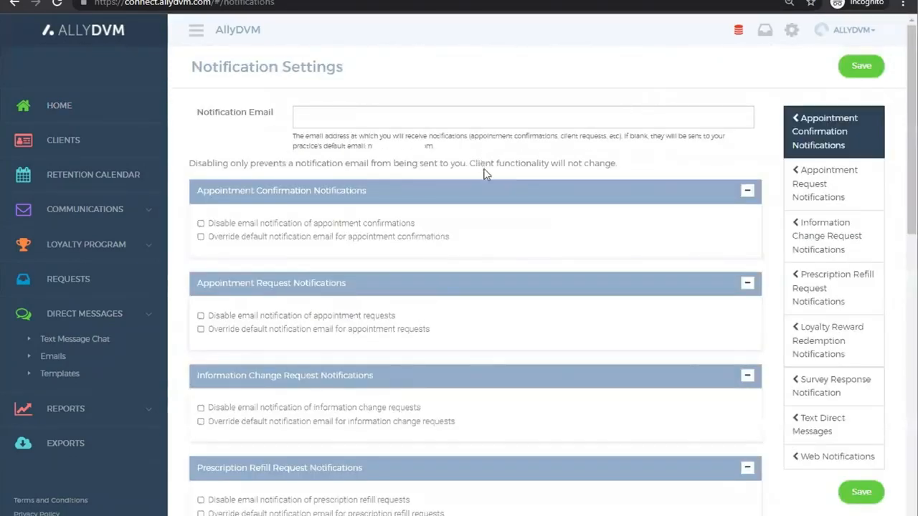
{"action": "scroll", "coordinate": [484, 180], "scroll_direction": "down", "scroll_amount": 10}
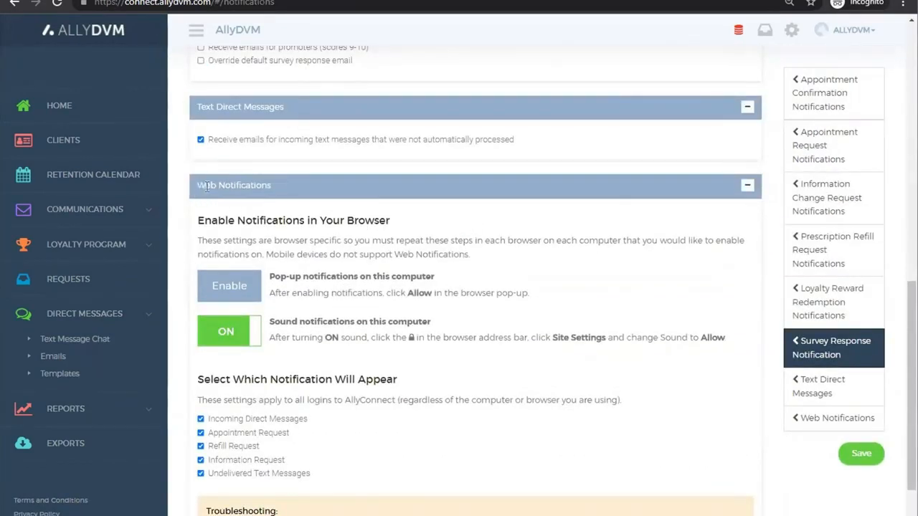
Step: Examine the Web Notifications instructions for enabling pop-up and sound notifications in the browser
{"action": "left_click_drag", "start_coordinate": [196, 186], "coordinate": [276, 188]}
{"action": "left_click", "coordinate": [277, 192]}
{"action": "left_click_drag", "start_coordinate": [269, 292], "coordinate": [525, 296]}
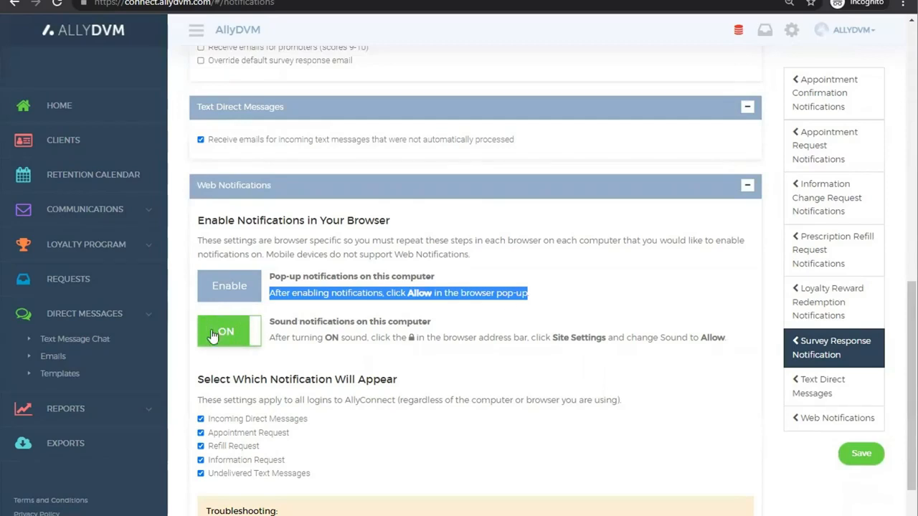
{"action": "left_click", "coordinate": [274, 340]}
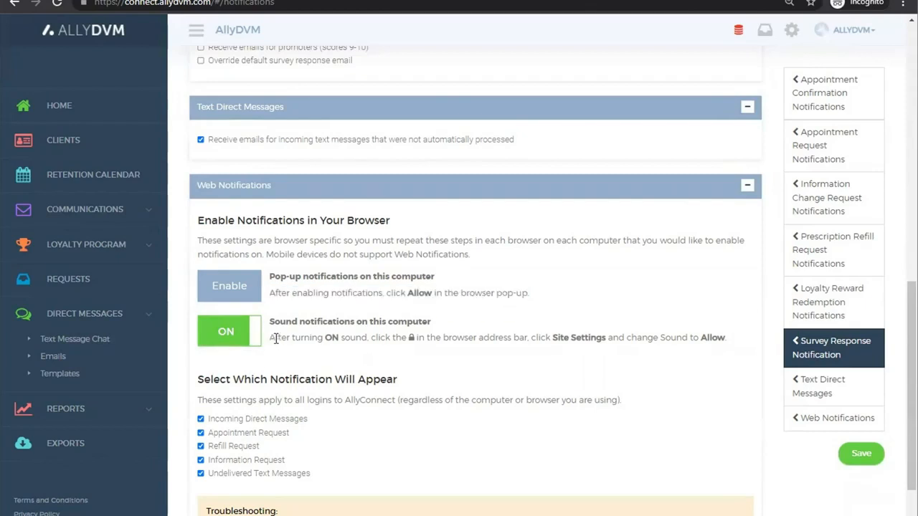
{"action": "left_click_drag", "start_coordinate": [275, 339], "coordinate": [725, 350]}
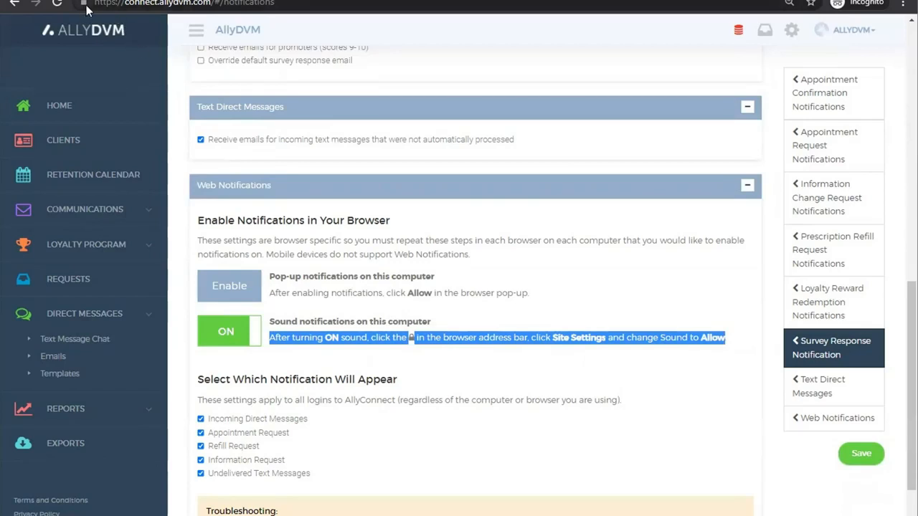
{"action": "left_click", "coordinate": [628, 455]}
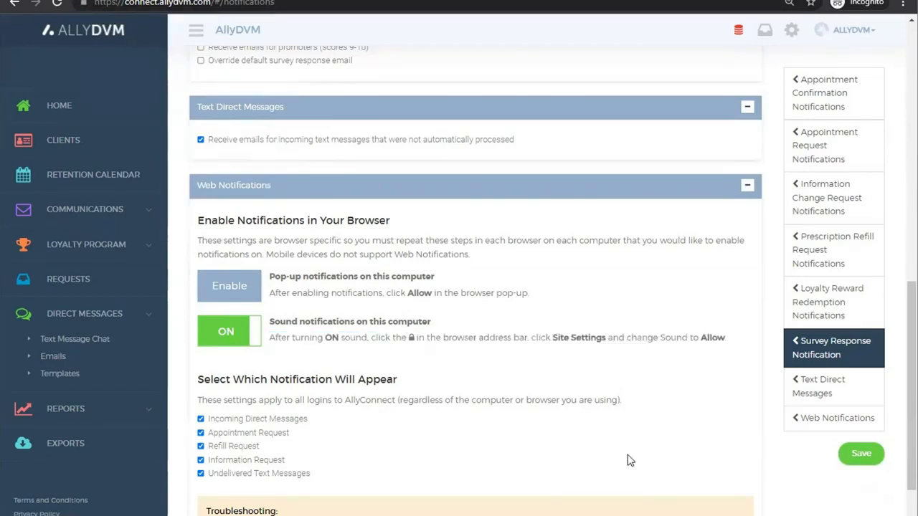